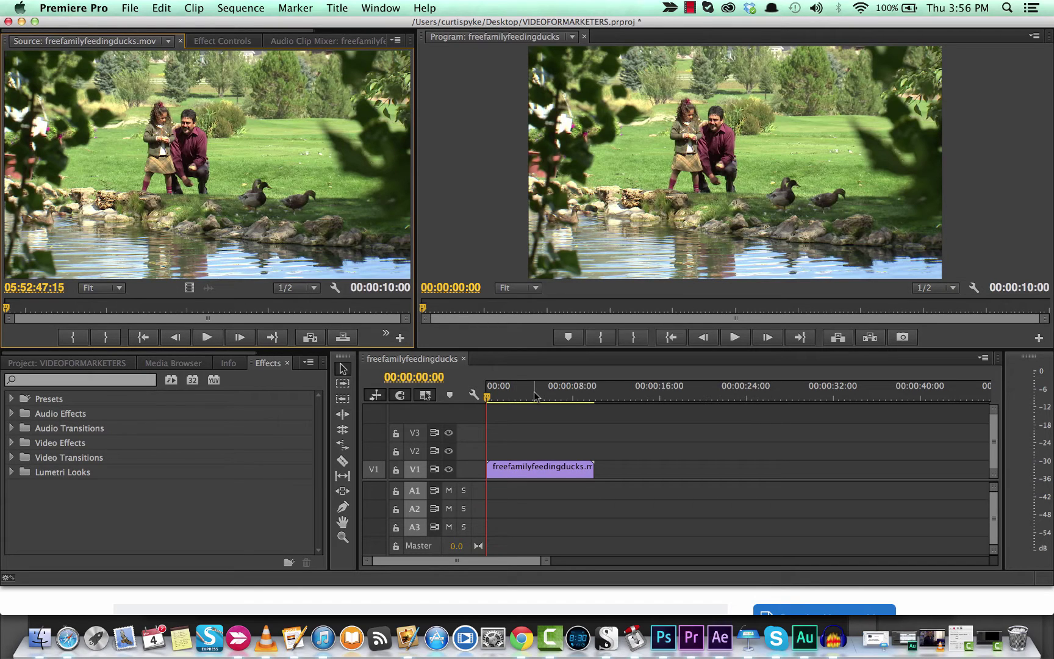
Expand the effect Presets and the Bevel Edges folder in the Effects panel.
{"action": "left_click", "coordinate": [266, 367]}
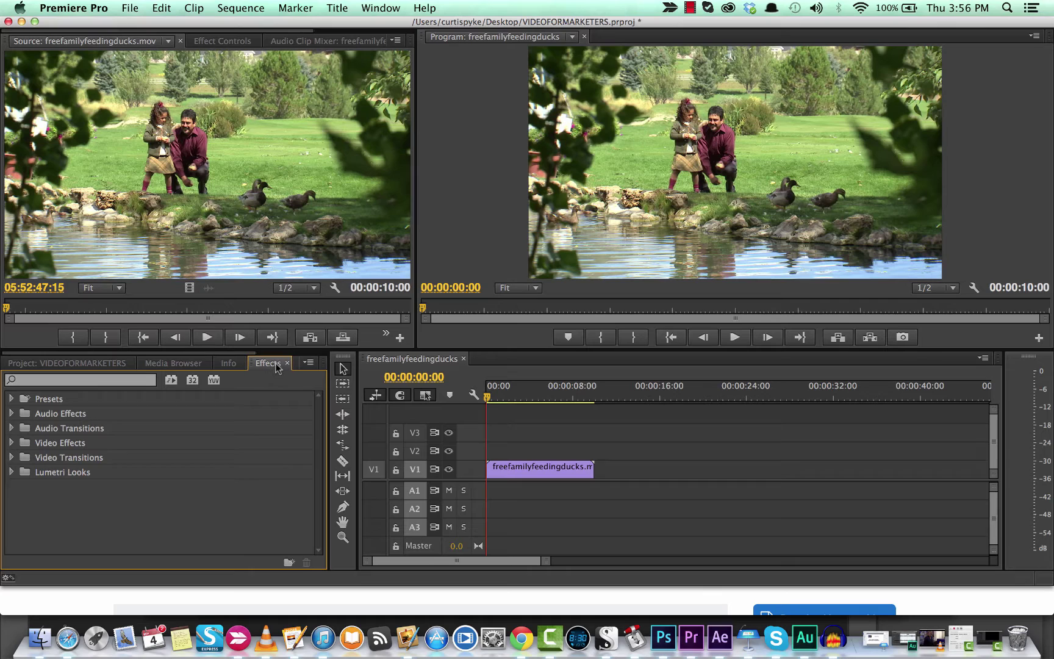
{"action": "left_click", "coordinate": [11, 399]}
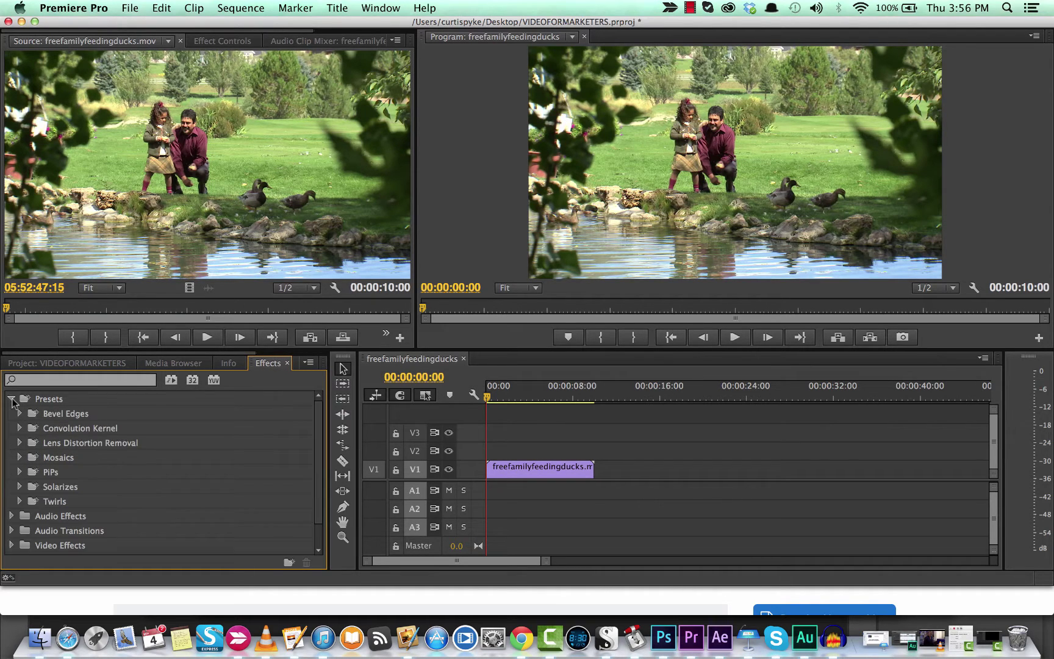
{"action": "left_click", "coordinate": [54, 414]}
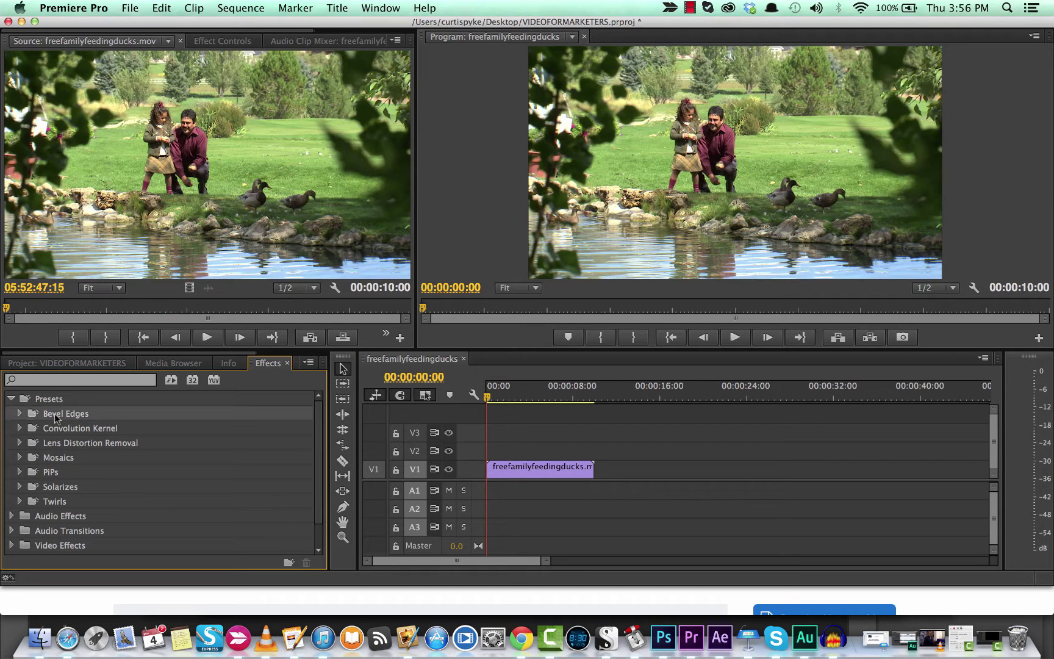
Apply the Bevel Edges Thick preset to the duck-feeding clip on track V1.
{"action": "left_click", "coordinate": [21, 414]}
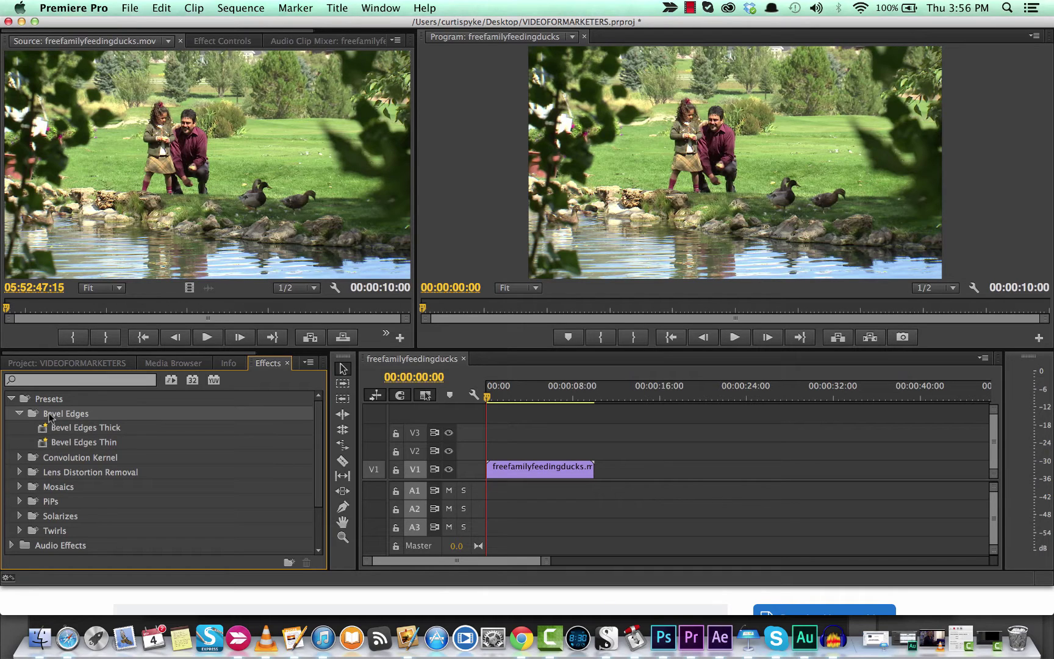
{"action": "left_click", "coordinate": [68, 425]}
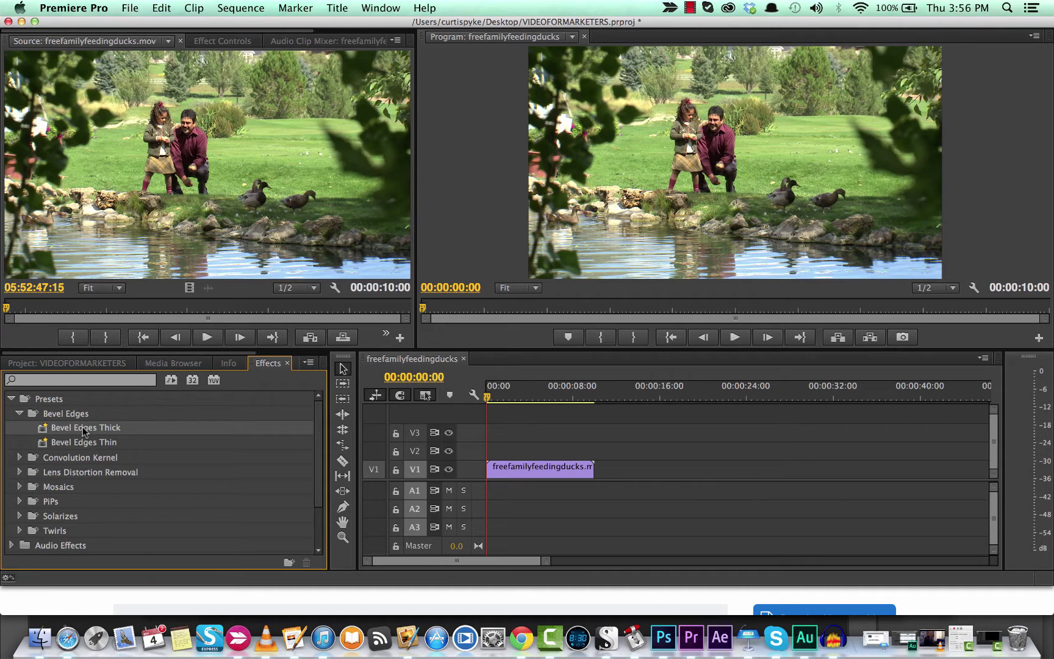
{"action": "left_click_drag", "start_coordinate": [83, 427], "coordinate": [522, 465]}
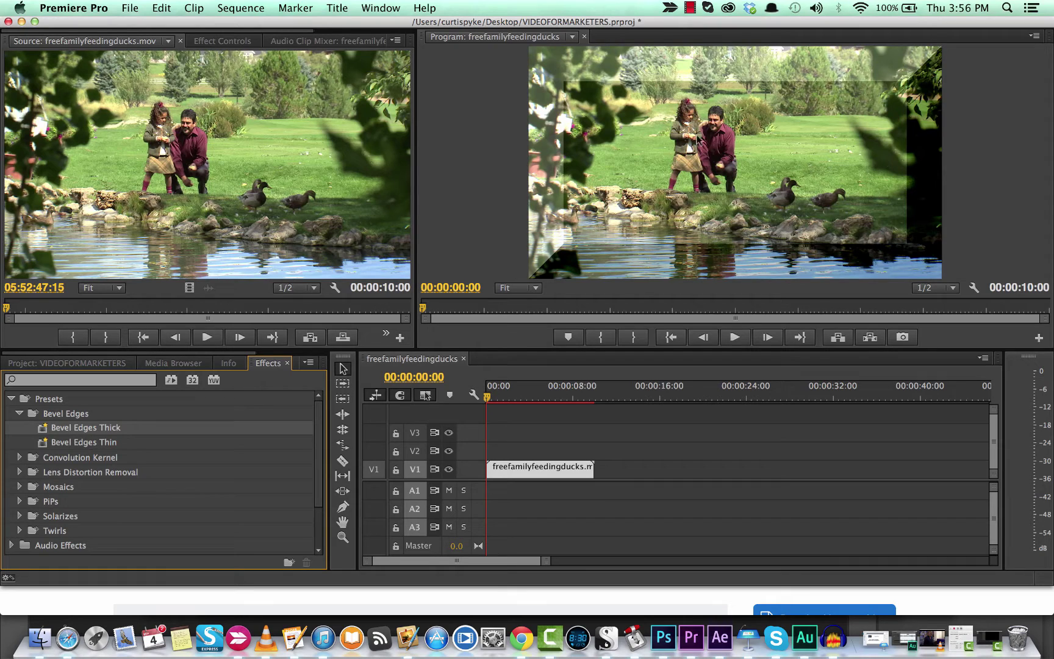
With the duck clip selected, scrub Edge Thickness through 0.00, 0.40 and 0.20.
{"action": "left_click", "coordinate": [227, 43]}
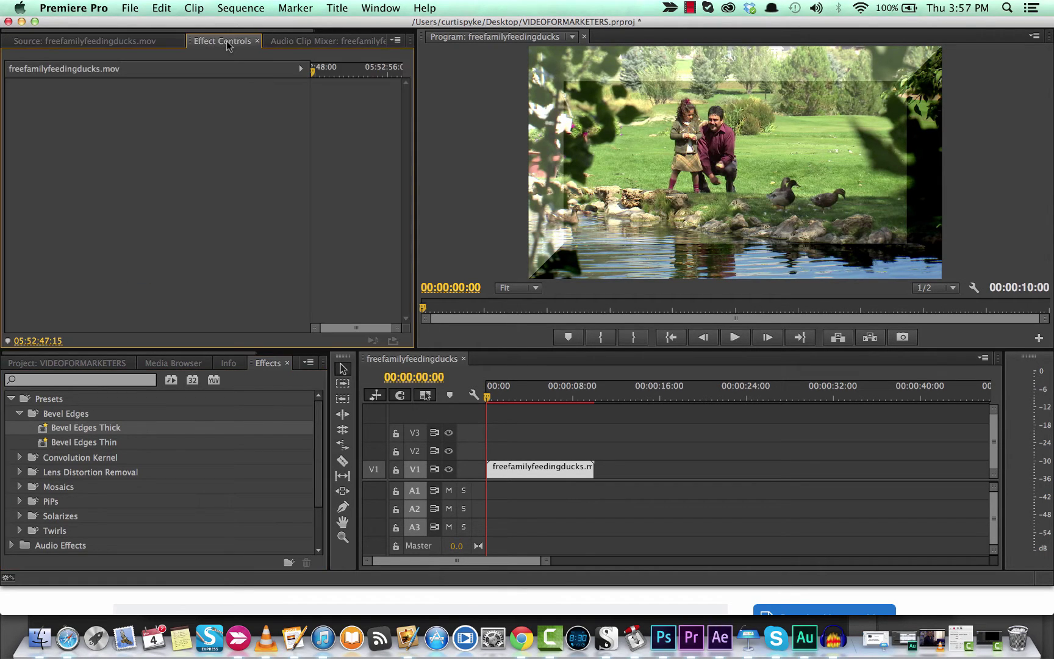
{"action": "left_click", "coordinate": [522, 475]}
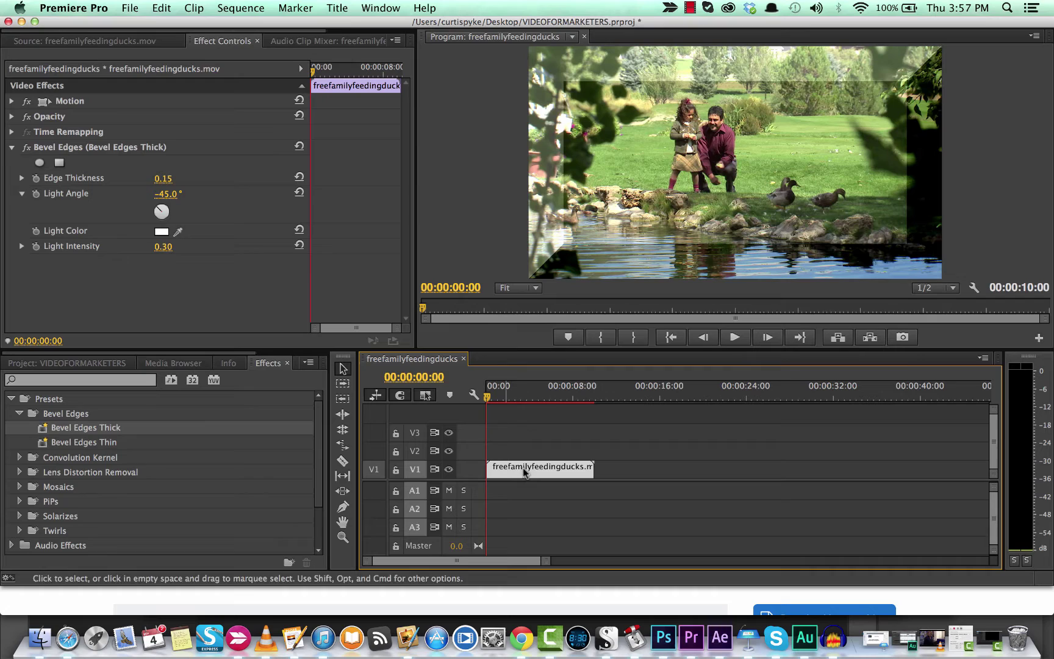
{"action": "left_click", "coordinate": [165, 179]}
{"action": "left_click_drag", "start_coordinate": [165, 180], "coordinate": [134, 179]}
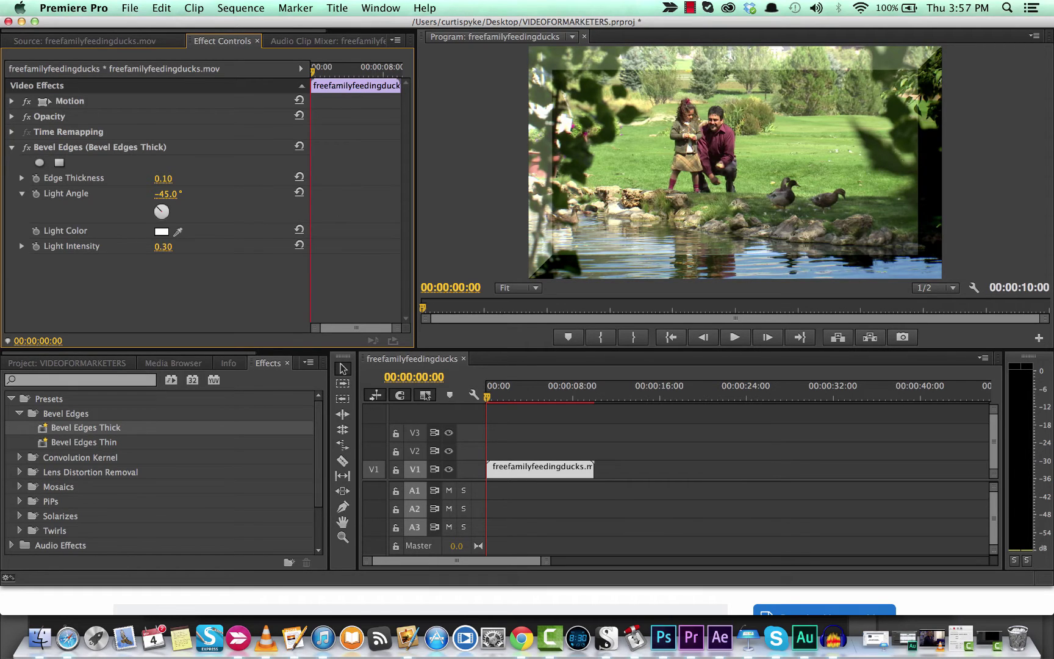
{"action": "left_click_drag", "start_coordinate": [163, 178], "coordinate": [244, 178]}
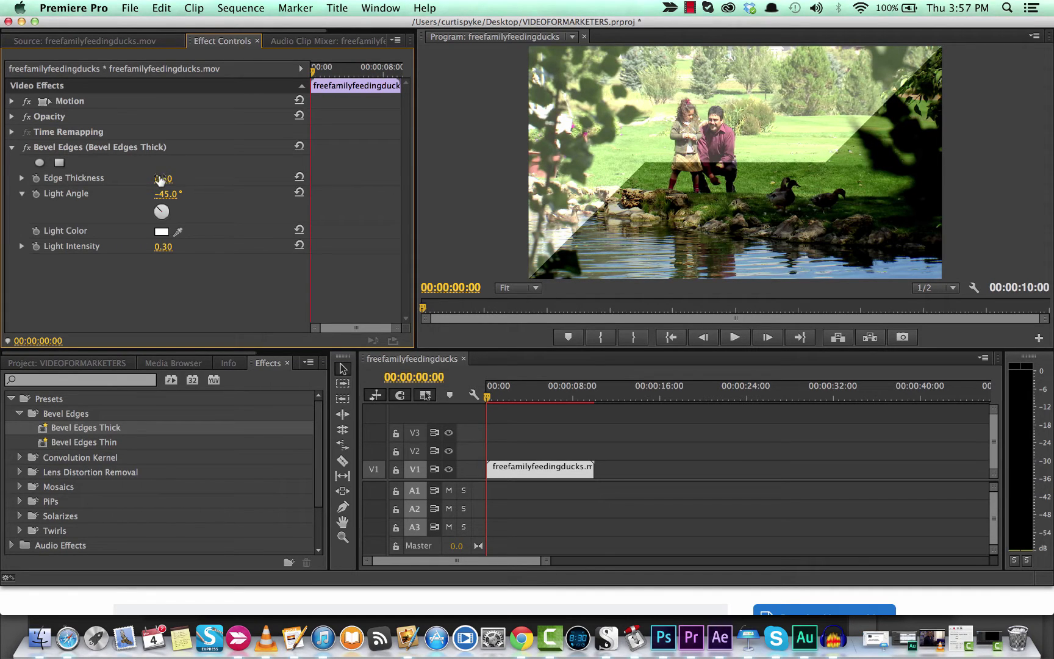
{"action": "left_click_drag", "start_coordinate": [156, 183], "coordinate": [64, 183]}
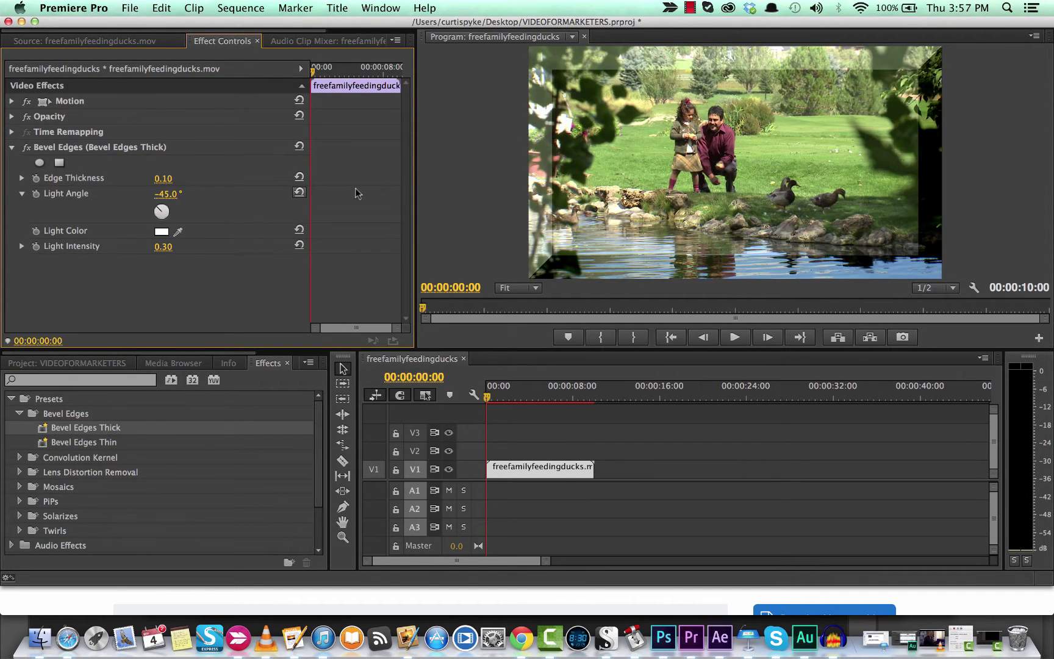
Type Edge Thickness values 0.15 and 0.05, then scrub it up to 0.10.
{"action": "left_click", "coordinate": [167, 179]}
{"action": "left_click", "coordinate": [173, 177]}
{"action": "key", "text": "BackSpace"}
{"action": "type", "text": "5"}
{"action": "key", "text": "Return"}
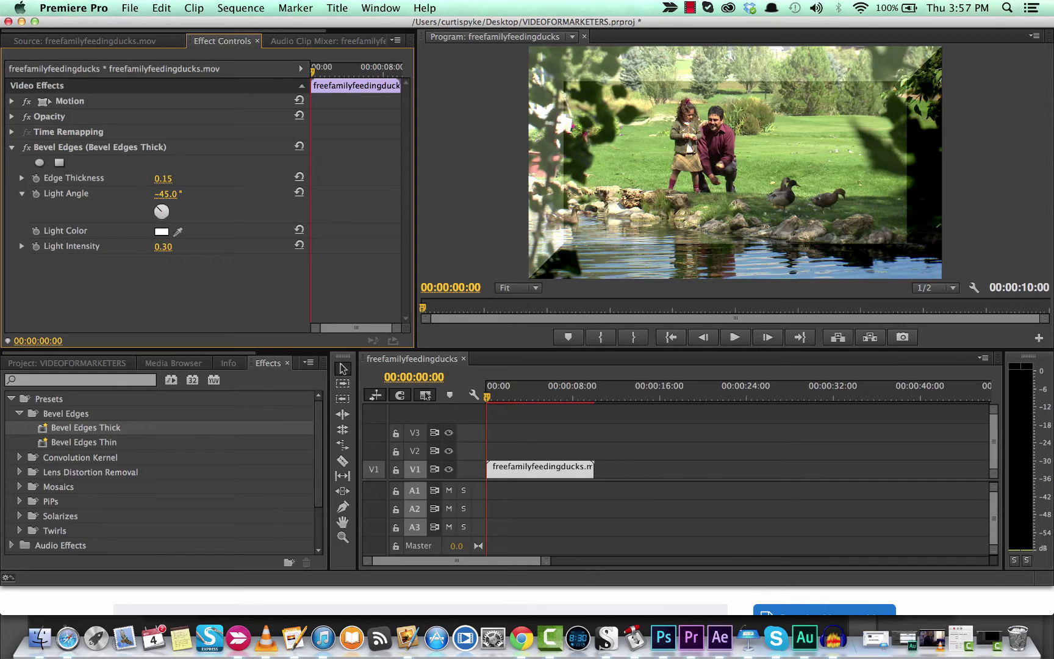
{"action": "left_click", "coordinate": [163, 179]}
{"action": "type", "text": "0.05"}
{"action": "key", "text": "Return"}
{"action": "mouse_move", "coordinate": [164, 178]}
{"action": "left_mouse_down"}
{"action": "mouse_move", "coordinate": [185, 179]}
{"action": "mouse_move", "coordinate": [174, 179]}
{"action": "left_mouse_up"}
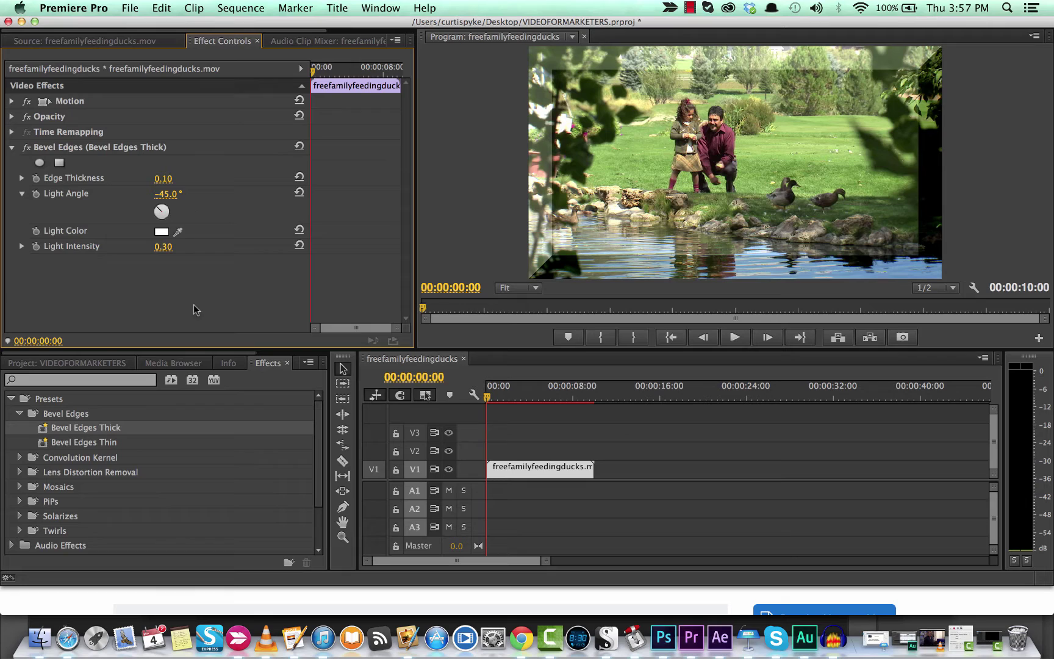
{"action": "left_click", "coordinate": [161, 212]}
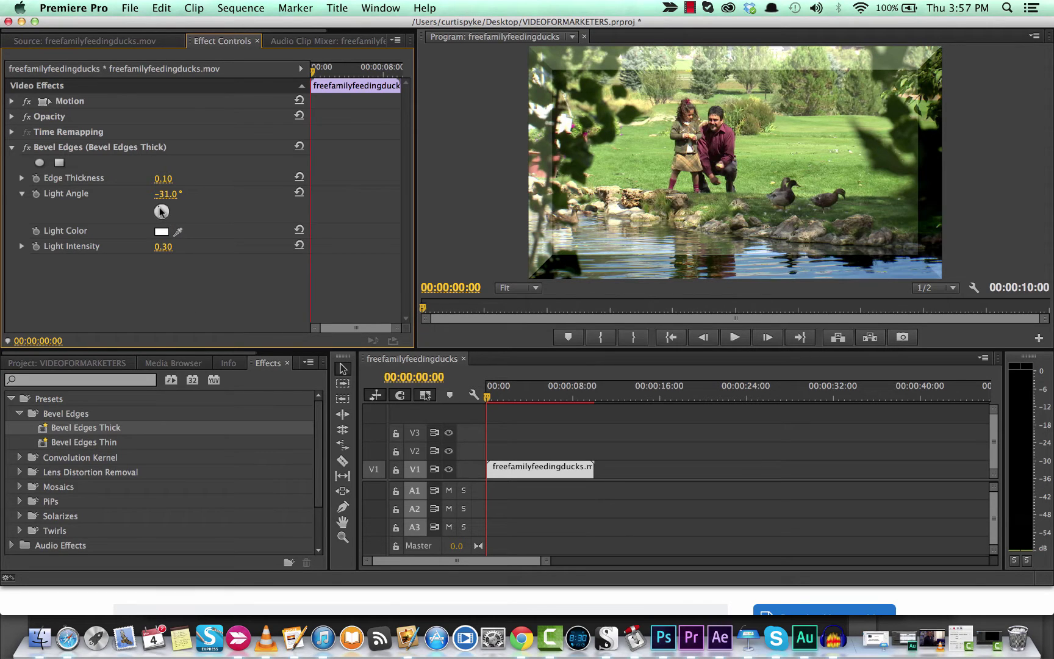
{"action": "mouse_move", "coordinate": [161, 212]}
{"action": "left_mouse_down"}
{"action": "mouse_move", "coordinate": [176, 211]}
{"action": "mouse_move", "coordinate": [164, 230]}
{"action": "mouse_move", "coordinate": [142, 218]}
{"action": "mouse_move", "coordinate": [152, 196]}
{"action": "mouse_move", "coordinate": [209, 203]}
{"action": "mouse_move", "coordinate": [181, 233]}
{"action": "mouse_move", "coordinate": [168, 207]}
{"action": "mouse_move", "coordinate": [154, 207]}
{"action": "mouse_move", "coordinate": [159, 233]}
{"action": "mouse_move", "coordinate": [177, 201]}
{"action": "mouse_move", "coordinate": [163, 221]}
{"action": "left_mouse_up"}
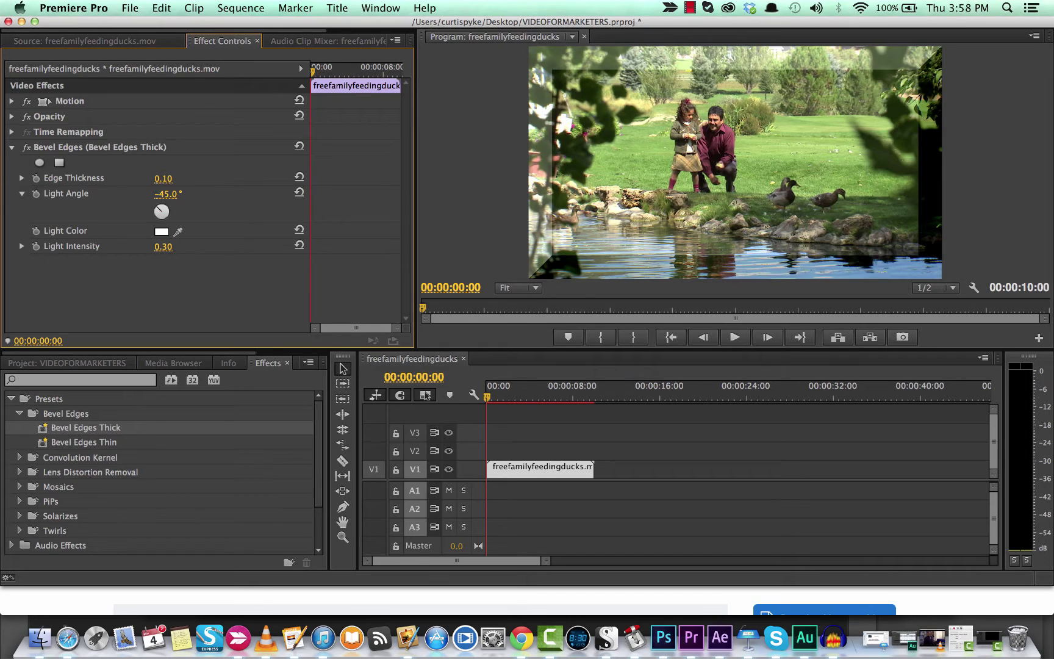
{"action": "mouse_move", "coordinate": [163, 247]}
{"action": "left_mouse_down"}
{"action": "mouse_move", "coordinate": [145, 246]}
{"action": "mouse_move", "coordinate": [183, 246]}
{"action": "left_mouse_up"}
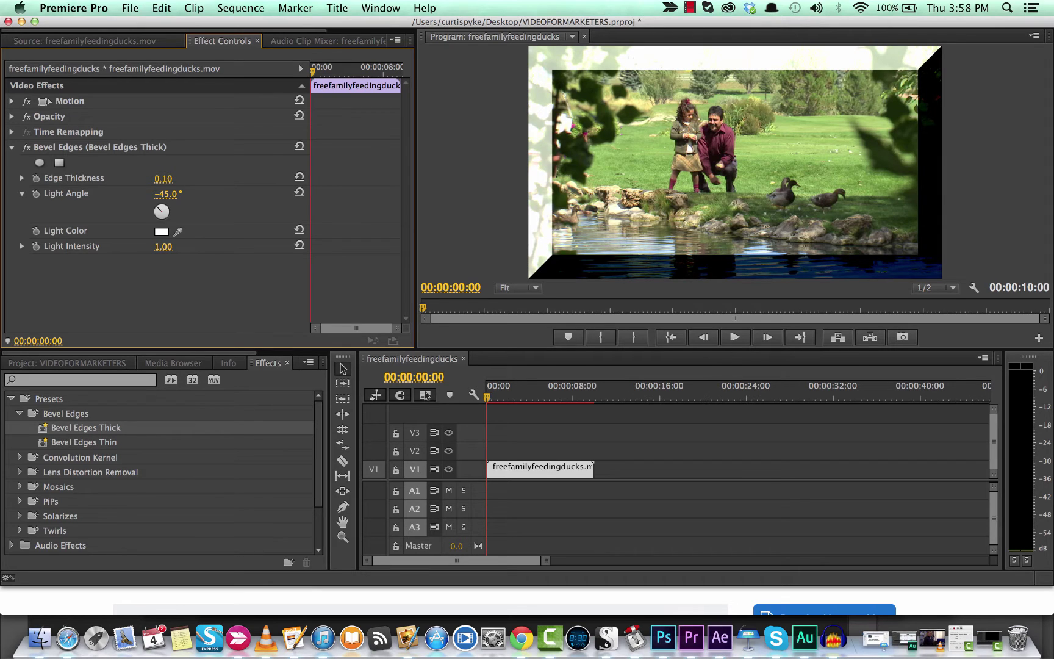
{"action": "left_click_drag", "start_coordinate": [163, 247], "coordinate": [120, 246]}
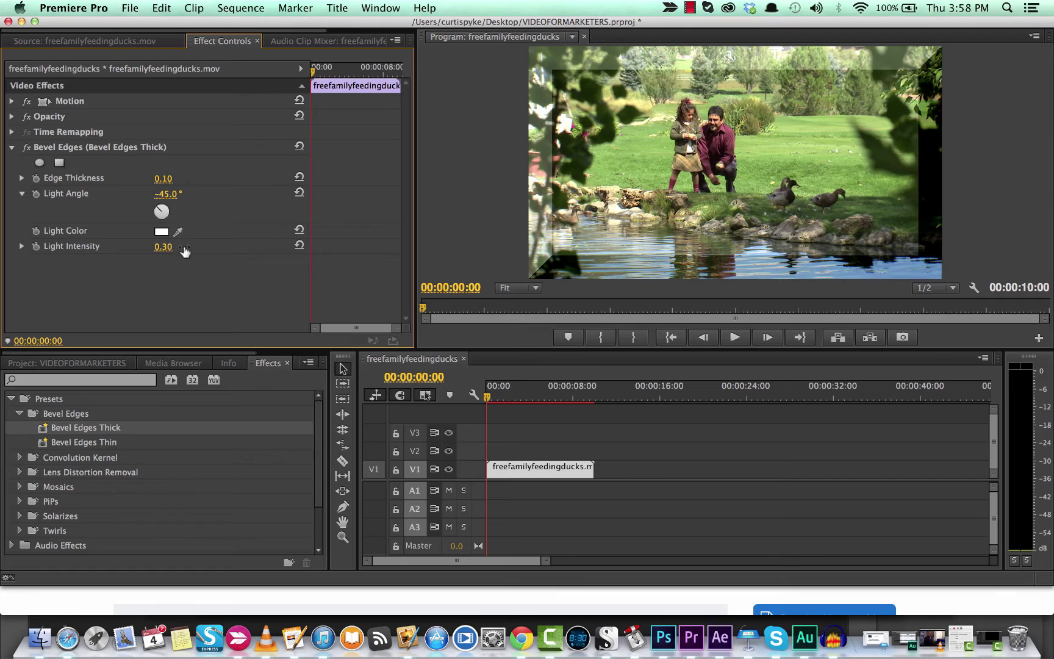
Give the bevel Light Color a pinkish red tint.
{"action": "left_click", "coordinate": [162, 231]}
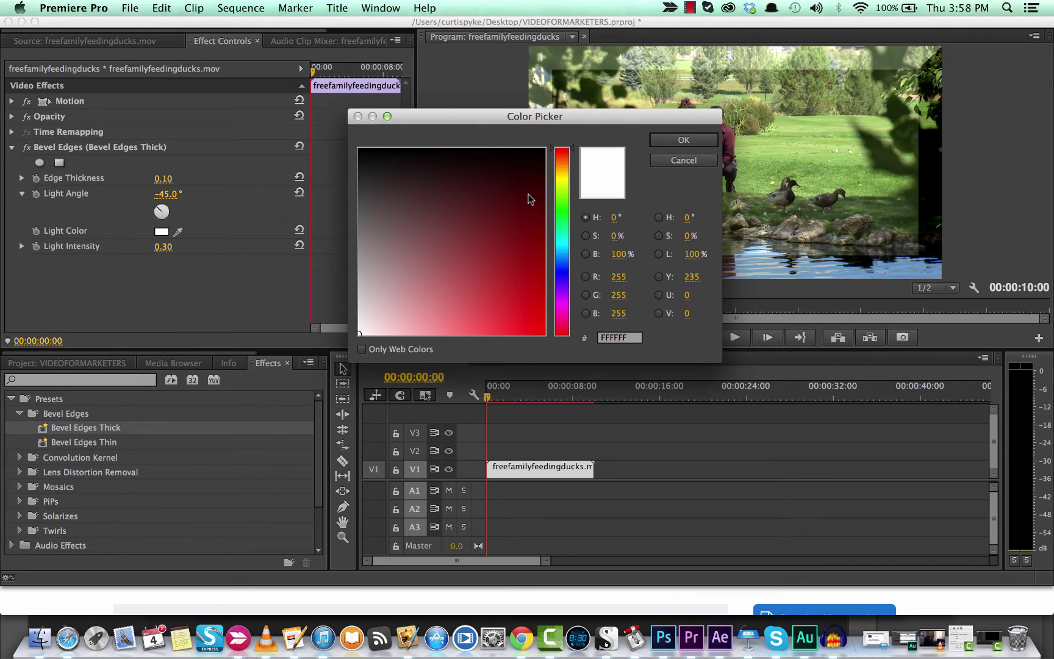
{"action": "mouse_move", "coordinate": [386, 325]}
{"action": "left_mouse_down"}
{"action": "mouse_move", "coordinate": [366, 291]}
{"action": "mouse_move", "coordinate": [390, 269]}
{"action": "left_mouse_up"}
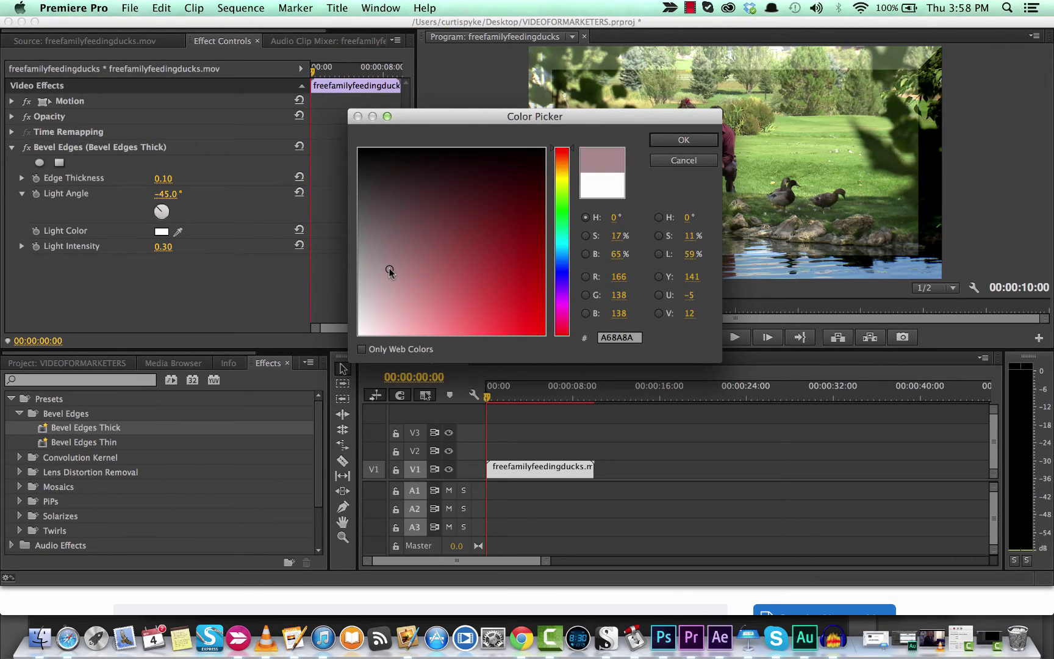
{"action": "left_click", "coordinate": [684, 141]}
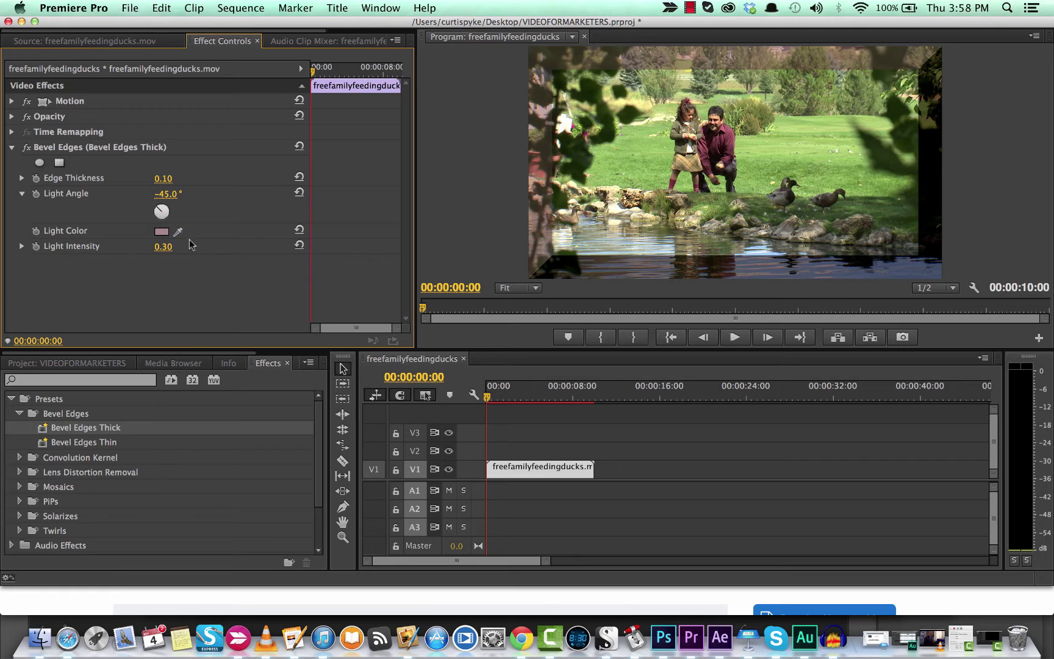
Change the bevel Light Color to pure red (FF0000).
{"action": "left_click", "coordinate": [163, 233]}
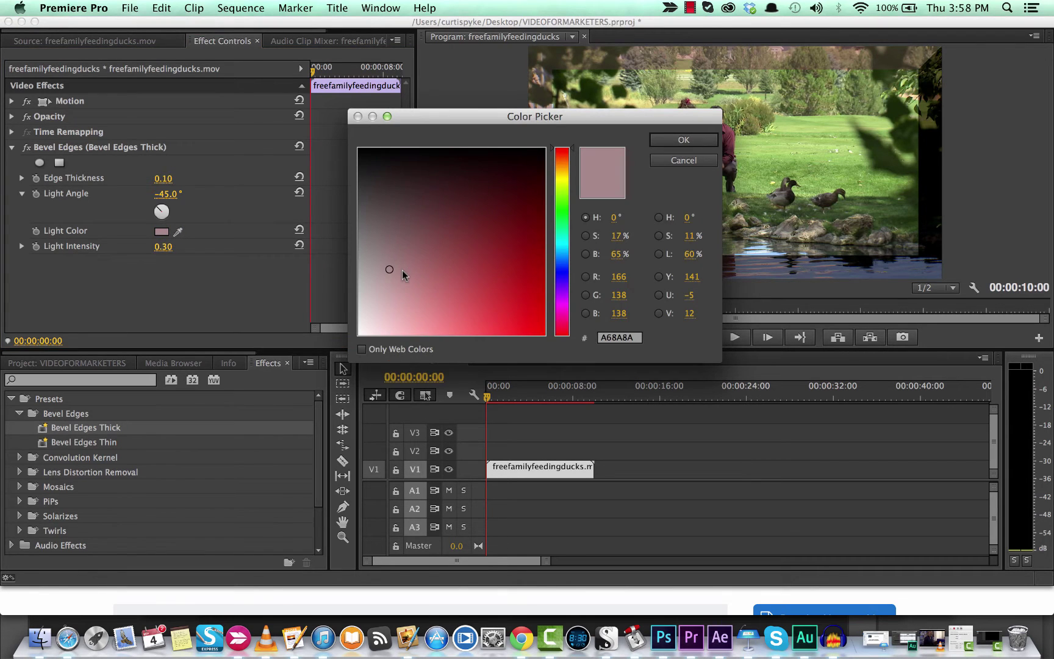
{"action": "left_click", "coordinate": [474, 286]}
{"action": "left_click_drag", "start_coordinate": [473, 285], "coordinate": [544, 334]}
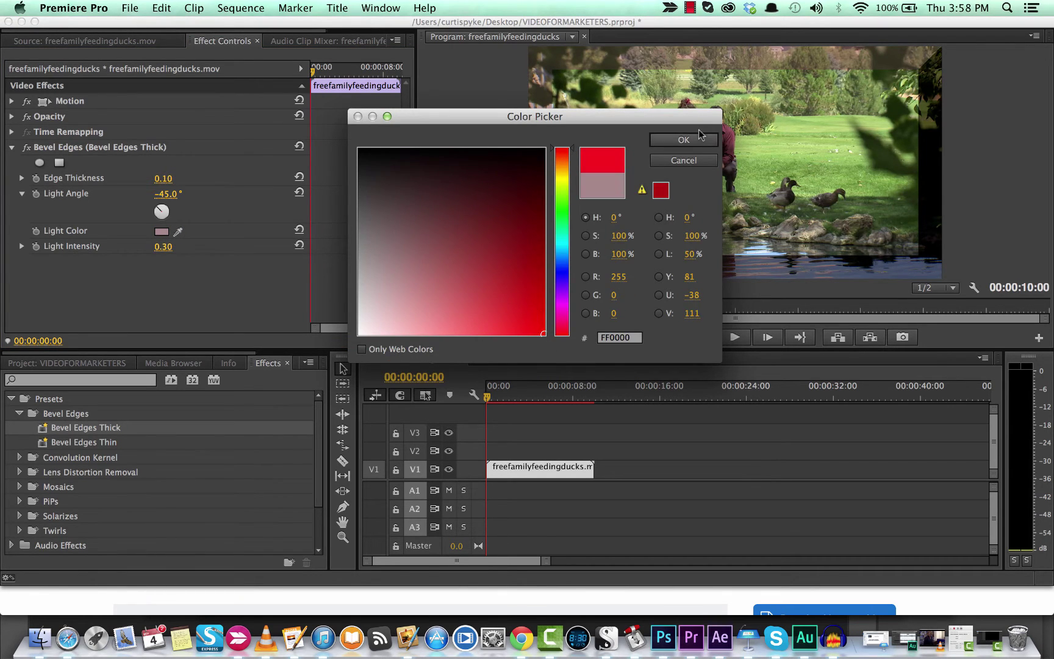
{"action": "left_click", "coordinate": [684, 140]}
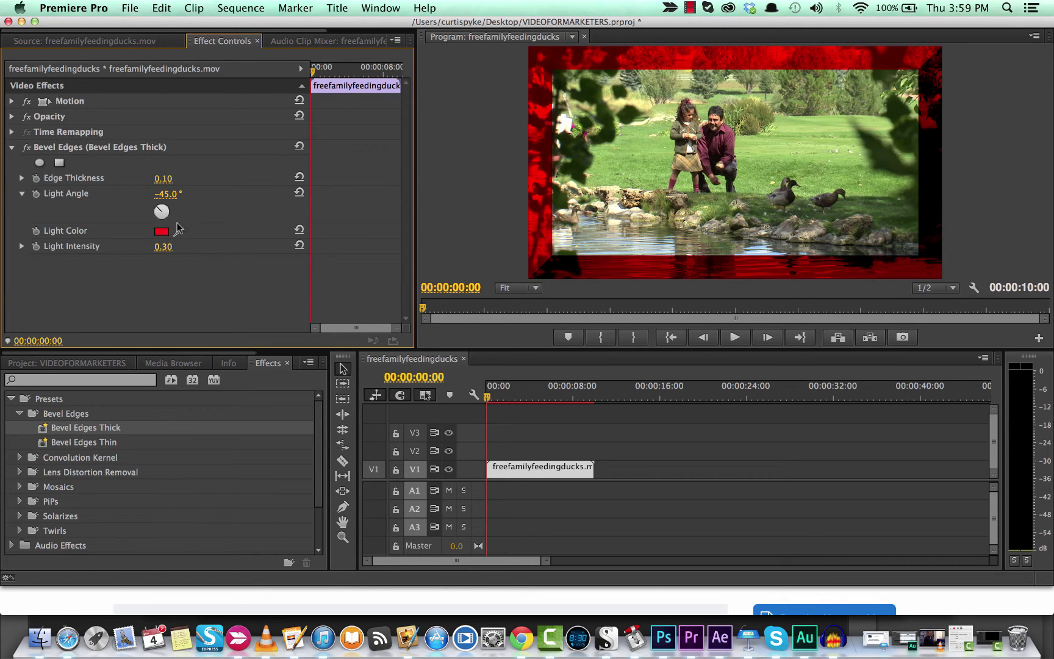
Set Light Intensity to 0.40 and keyframe Edge Thickness at 0.00 at the clip start.
{"action": "left_click_drag", "start_coordinate": [163, 247], "coordinate": [189, 247]}
{"action": "left_click", "coordinate": [23, 179]}
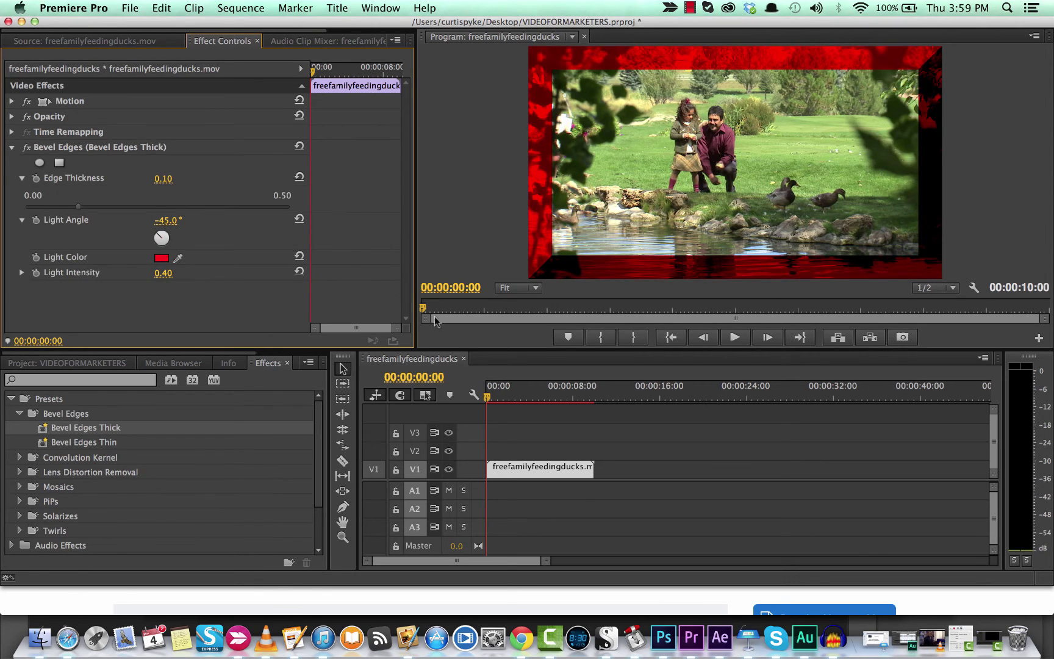
{"action": "left_click", "coordinate": [488, 394]}
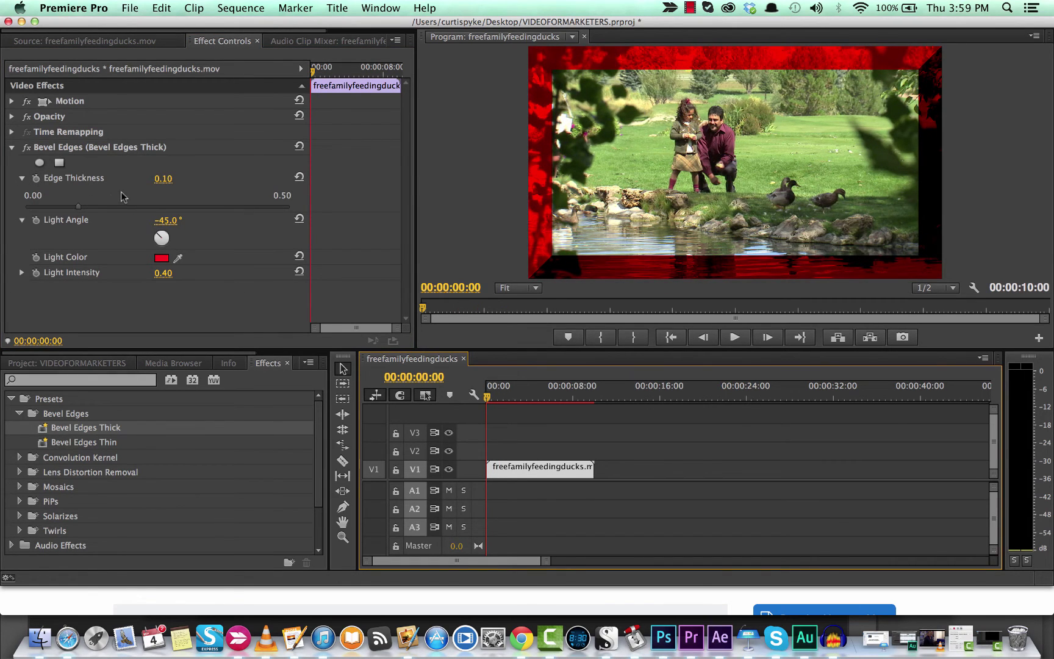
{"action": "left_click_drag", "start_coordinate": [78, 208], "coordinate": [24, 212]}
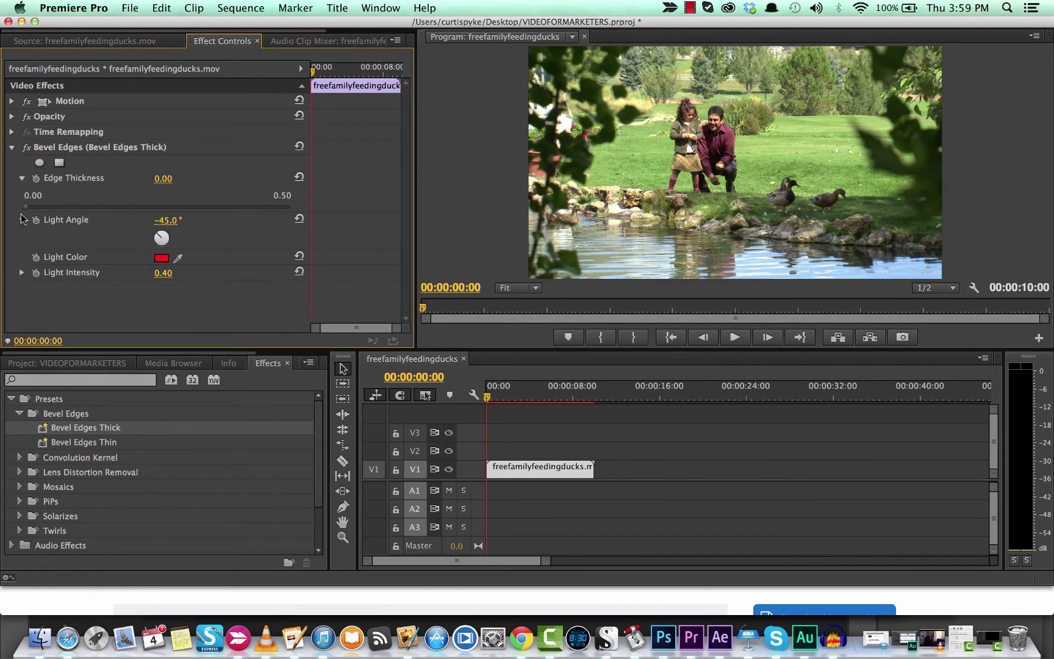
{"action": "left_click", "coordinate": [36, 178]}
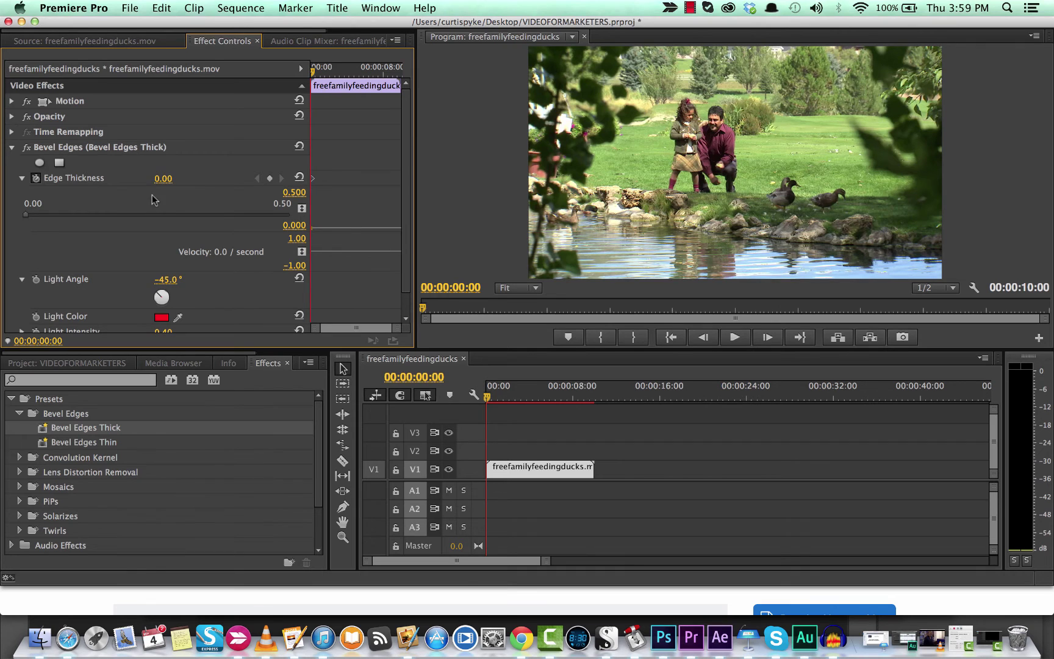
Keyframe Edge Thickness at 0.50 at 00:00:05:00, then return the playhead to the start.
{"action": "left_click", "coordinate": [493, 397]}
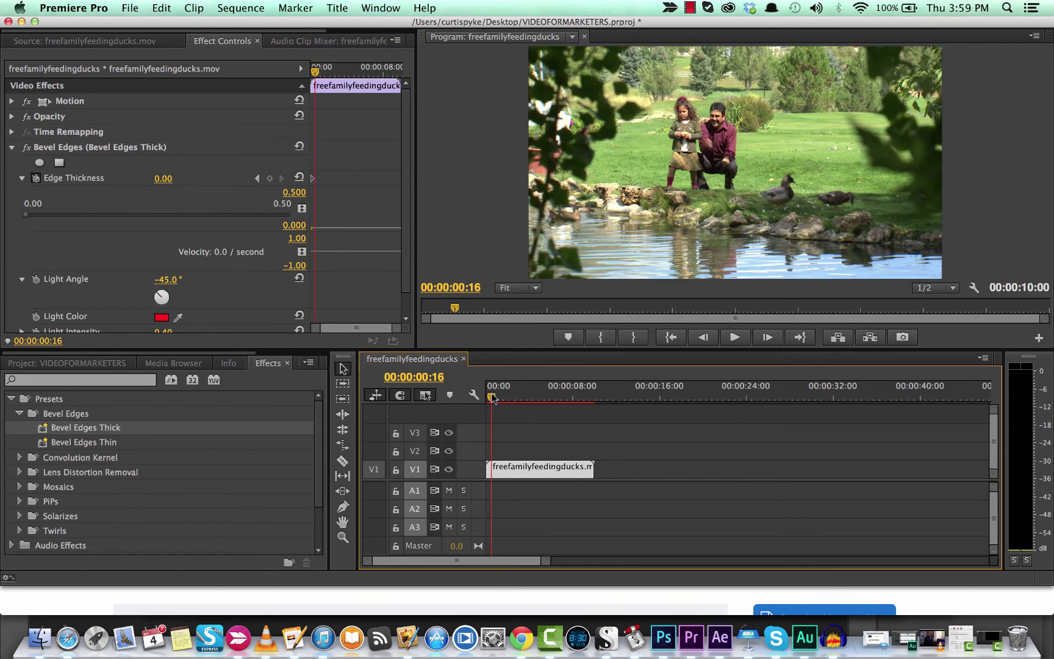
{"action": "left_click_drag", "start_coordinate": [493, 397], "coordinate": [540, 393]}
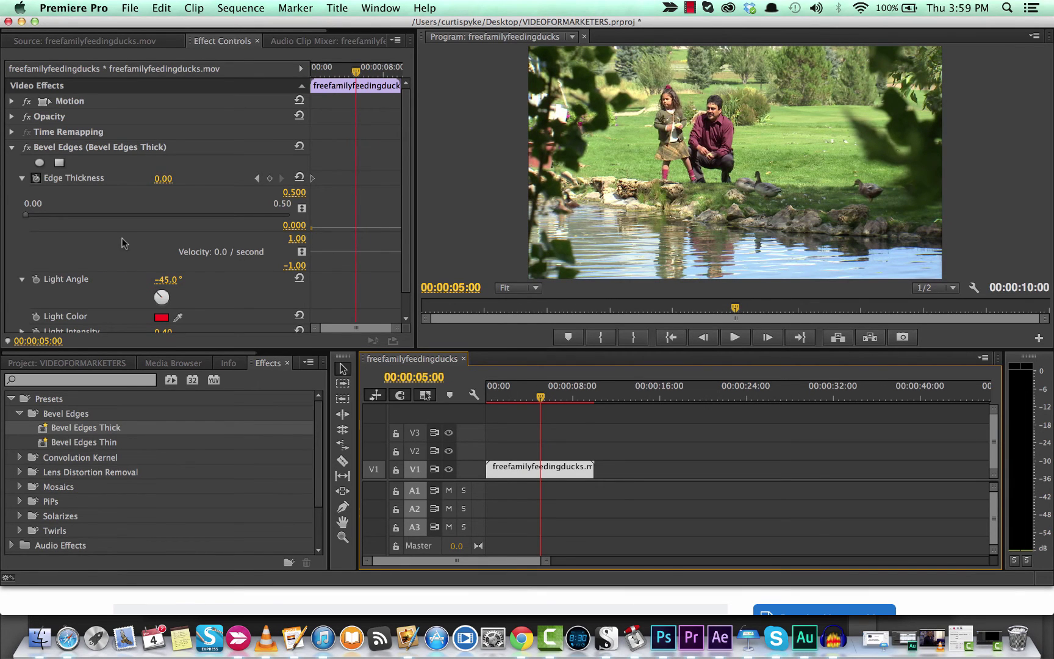
{"action": "left_click_drag", "start_coordinate": [24, 214], "coordinate": [380, 225]}
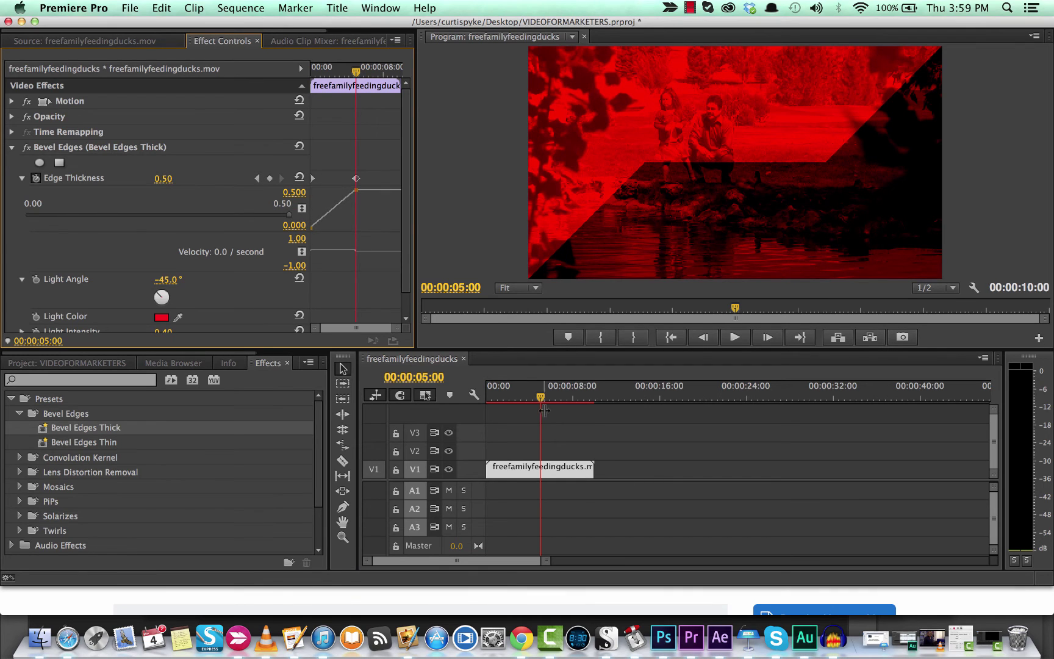
{"action": "left_click_drag", "start_coordinate": [543, 405], "coordinate": [429, 420]}
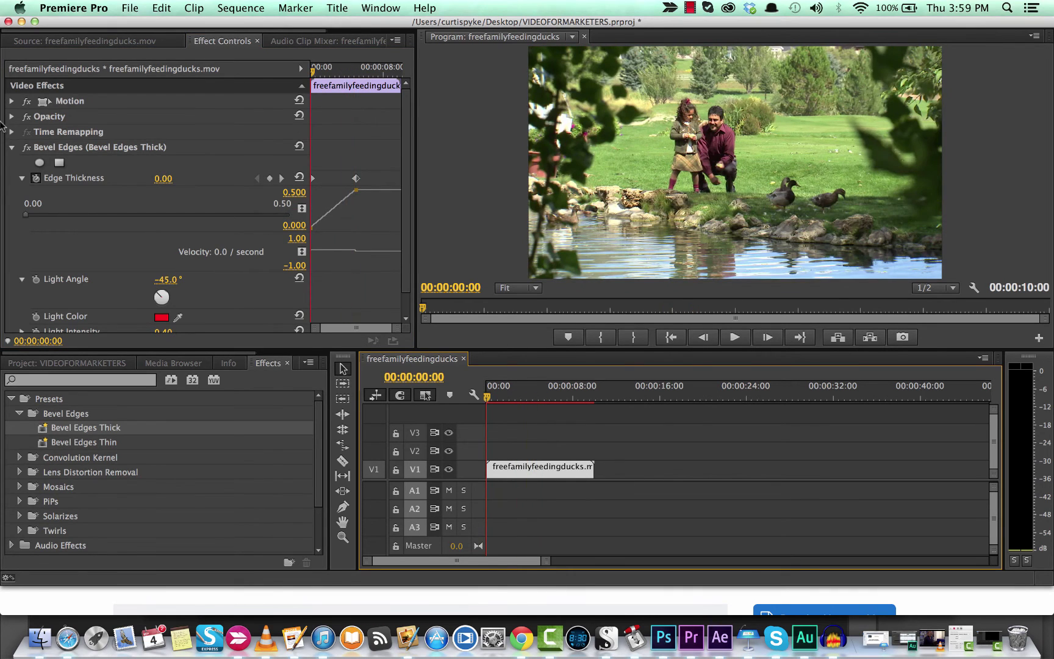
{"action": "left_click", "coordinate": [12, 147]}
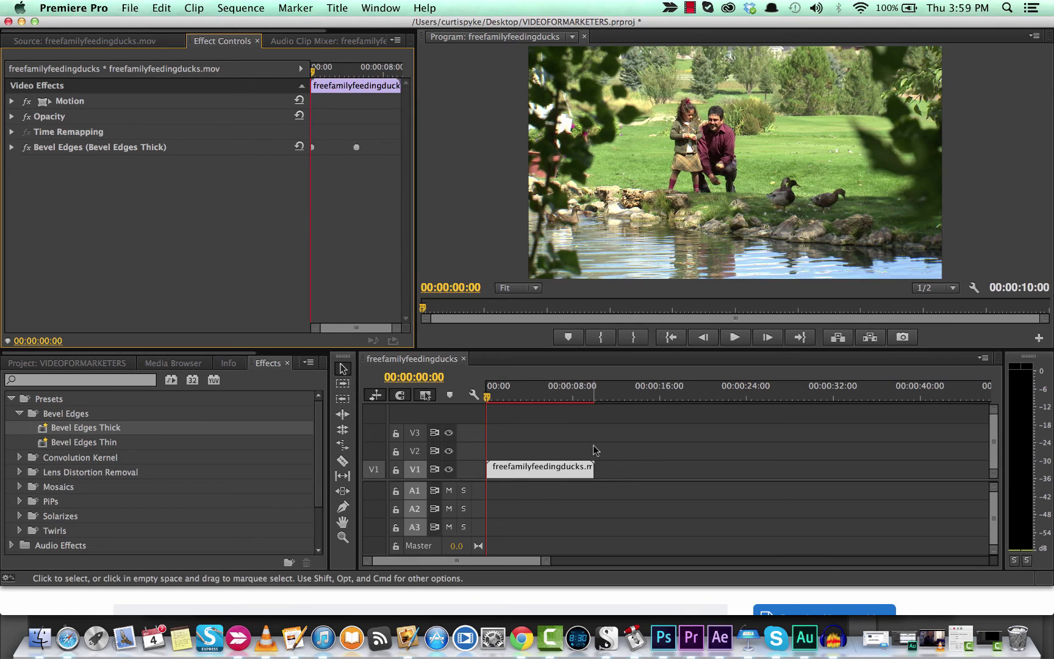
Play back the bevel, apply then undo Bevel Edges Thin, and switch to Camtasia 2's 88.cmproj.
{"action": "key", "text": "space"}
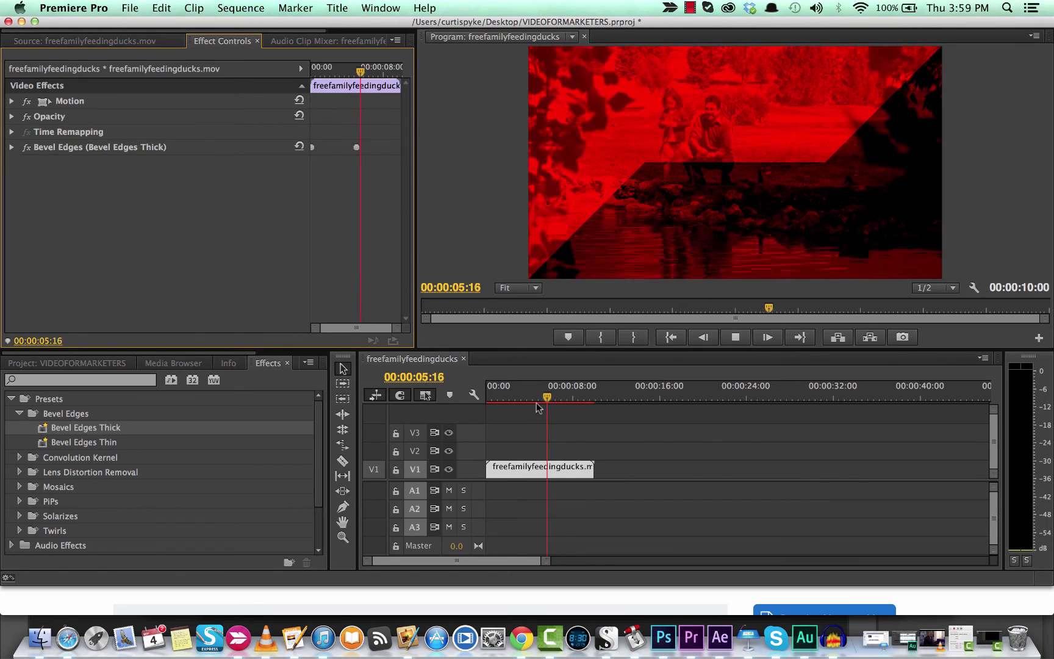
{"action": "left_click_drag", "start_coordinate": [552, 397], "coordinate": [597, 398]}
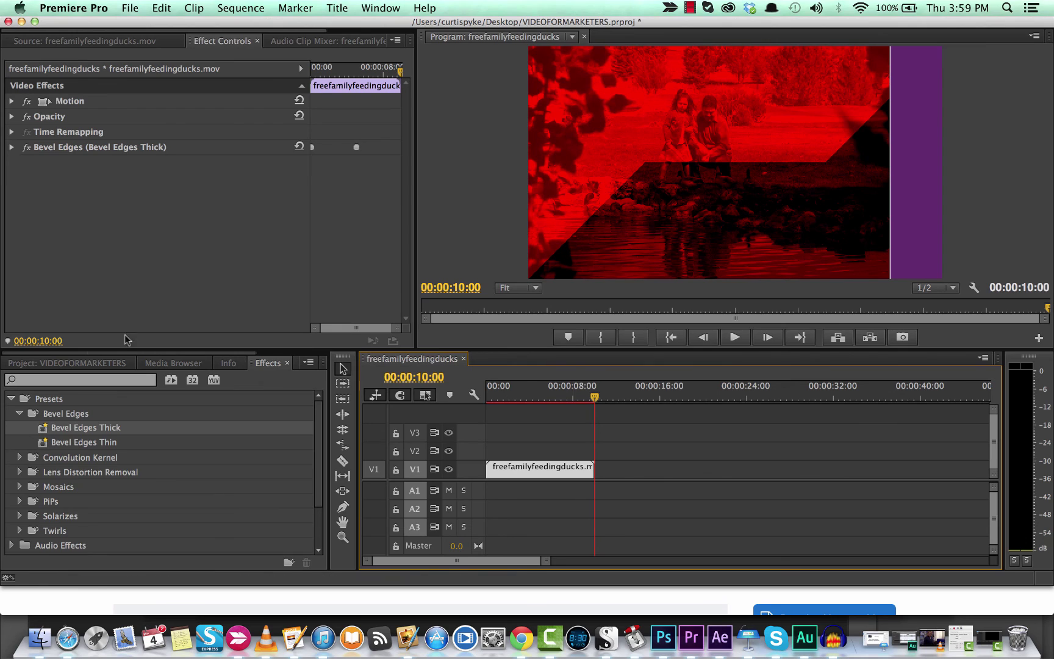
{"action": "left_click", "coordinate": [78, 443]}
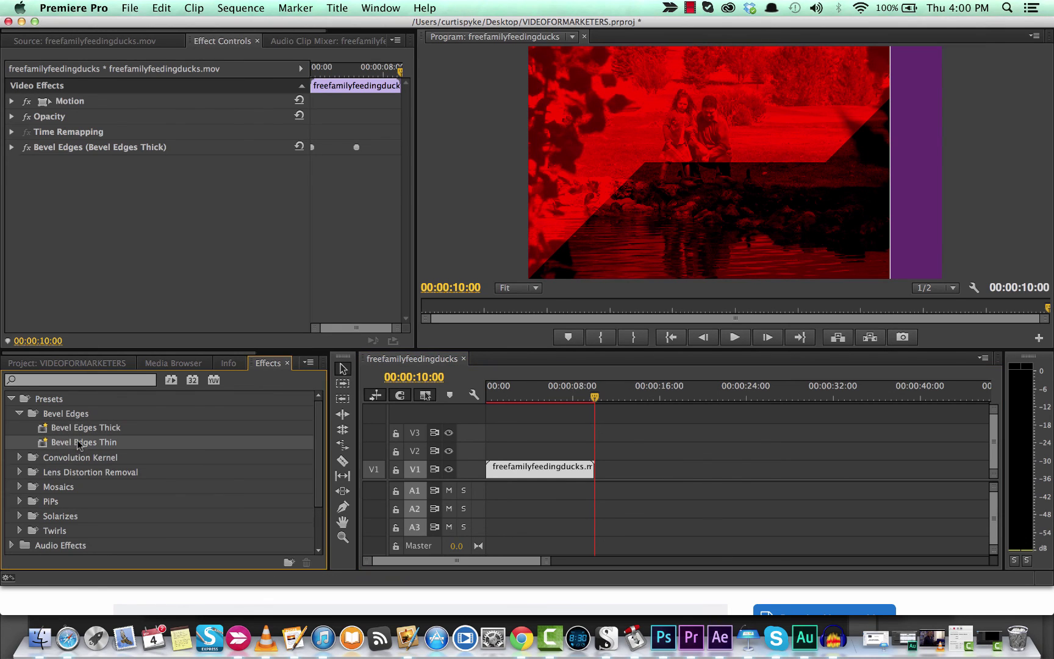
{"action": "left_click_drag", "start_coordinate": [481, 444], "coordinate": [519, 466]}
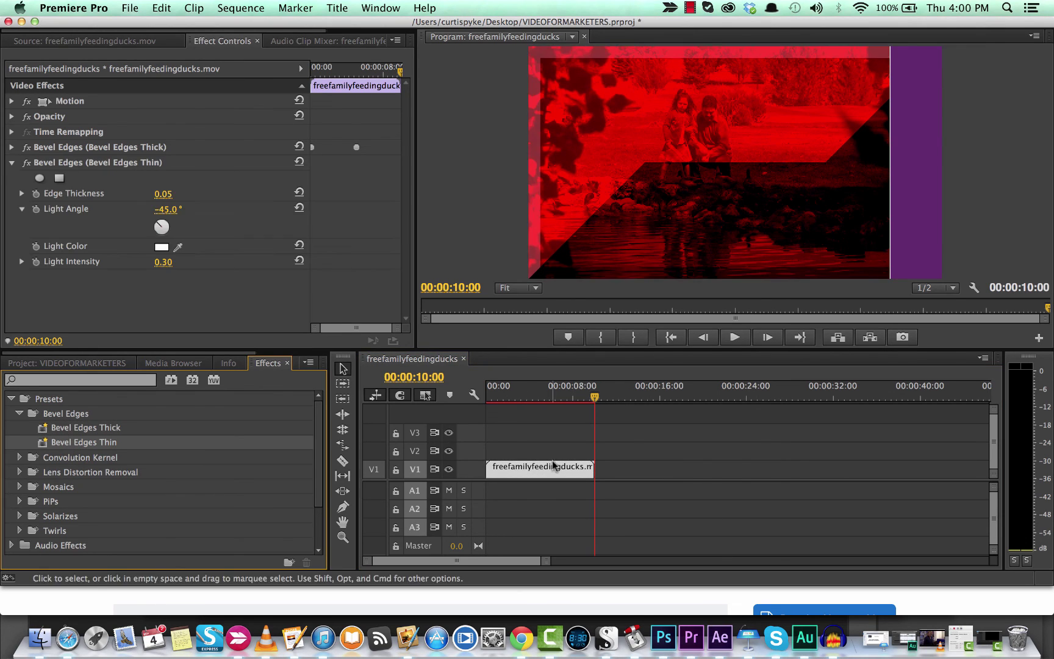
{"action": "key", "text": "super+z"}
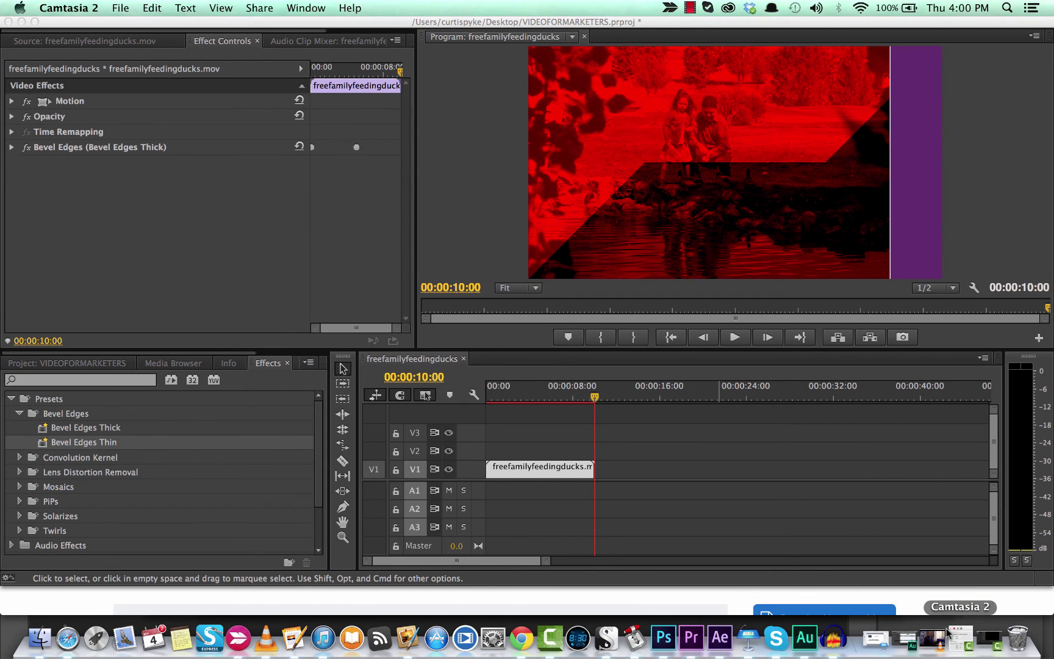
{"action": "left_click", "coordinate": [989, 638]}
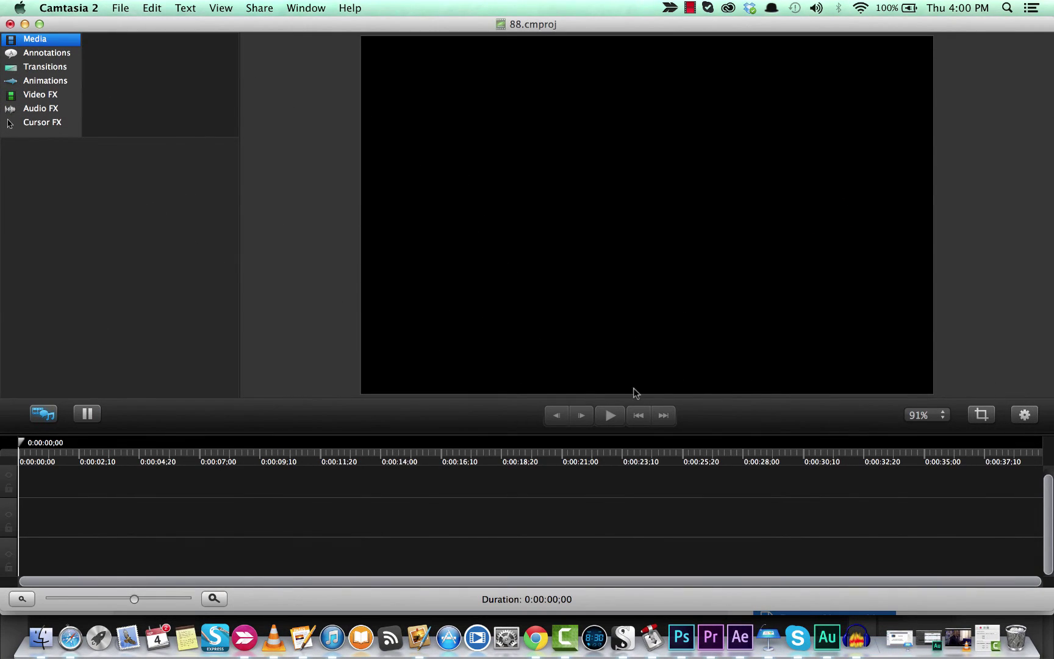